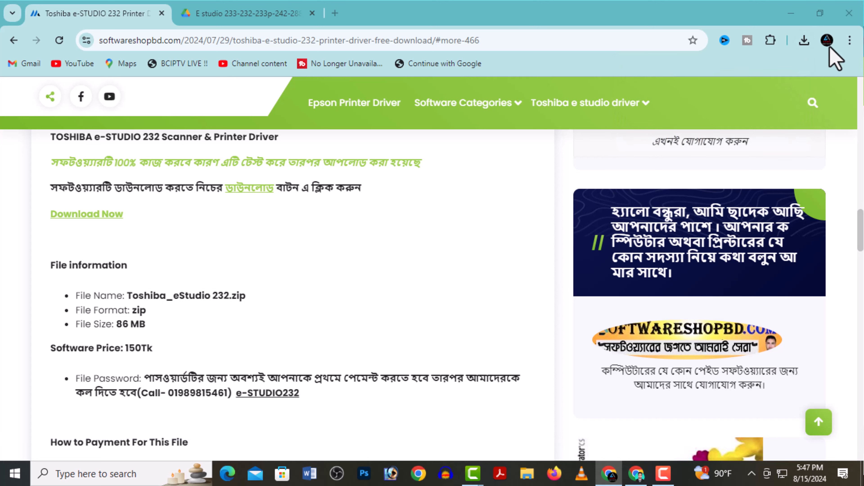
Show the downloaded drive-download zip in its folder and dismiss the WinRAR purchase notice over the opened archive.
left_click(804, 42)
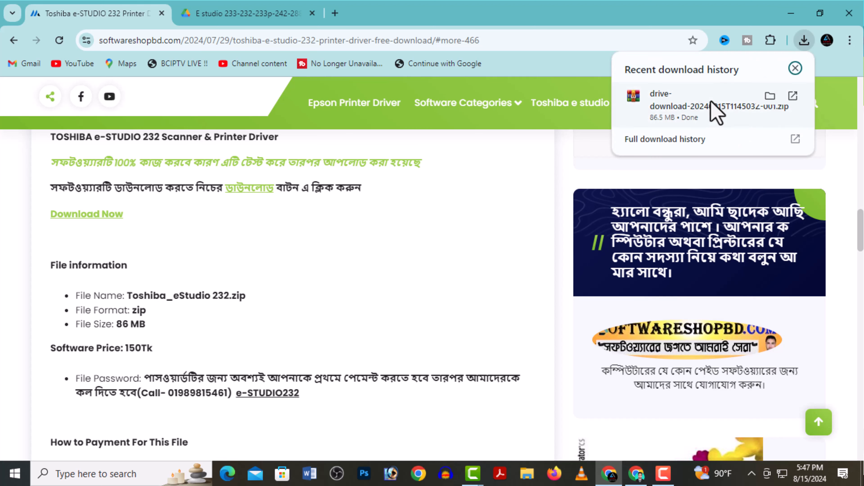
left_click(771, 96)
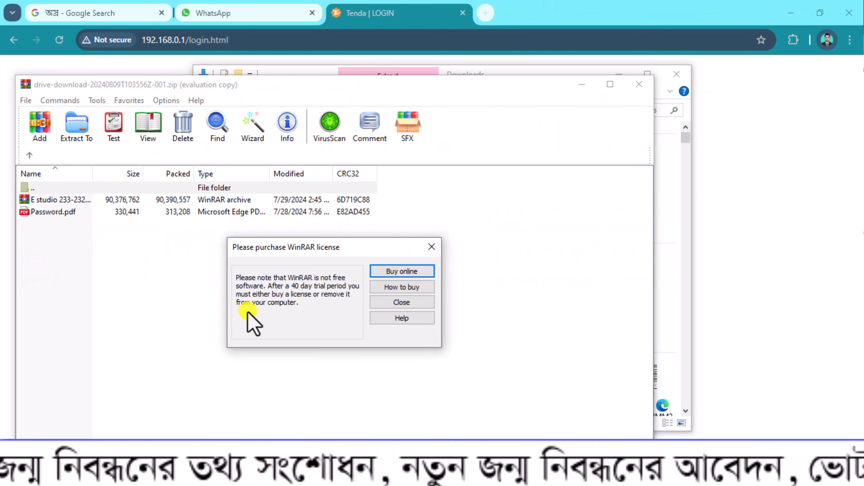
left_click(401, 301)
Examine the contents of the downloaded zip, including Password.pdf and the full name of the E studio archive.
left_click(52, 212)
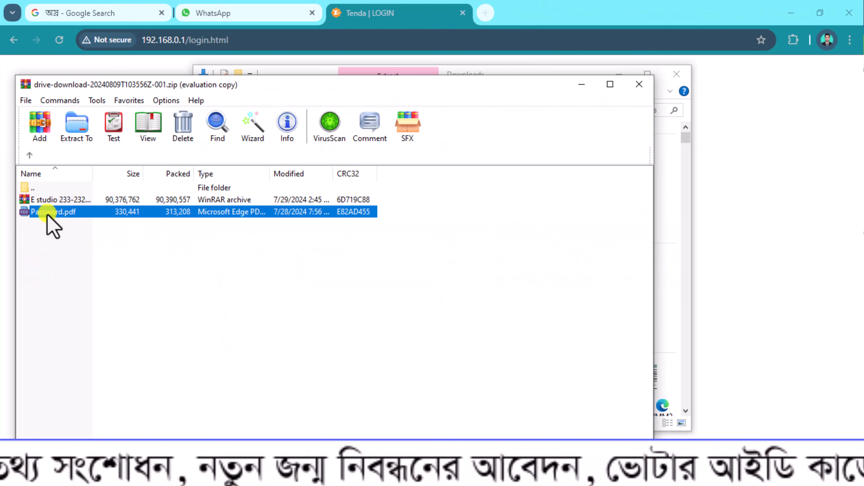
left_click(58, 200)
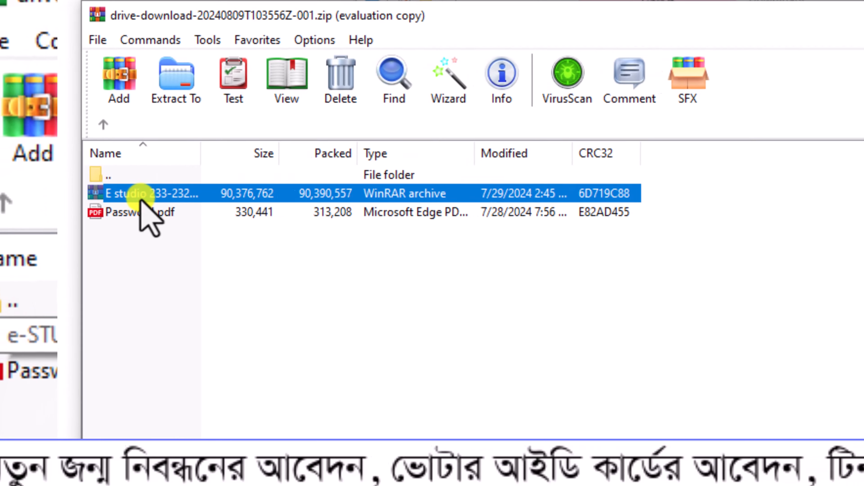
double_click(180, 194)
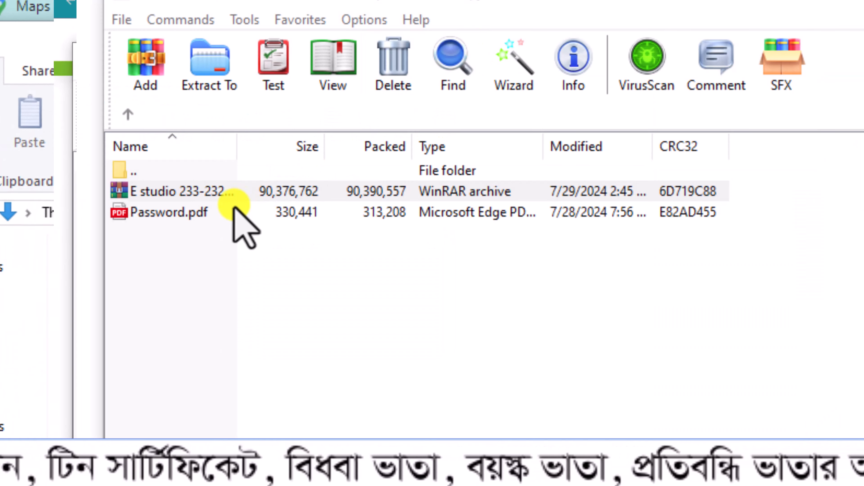
left_click(229, 192)
left_click(242, 192)
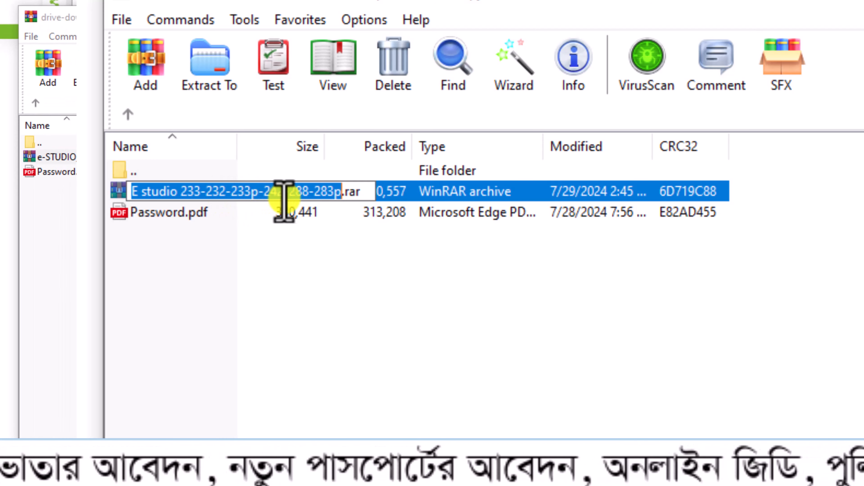
left_click(410, 301)
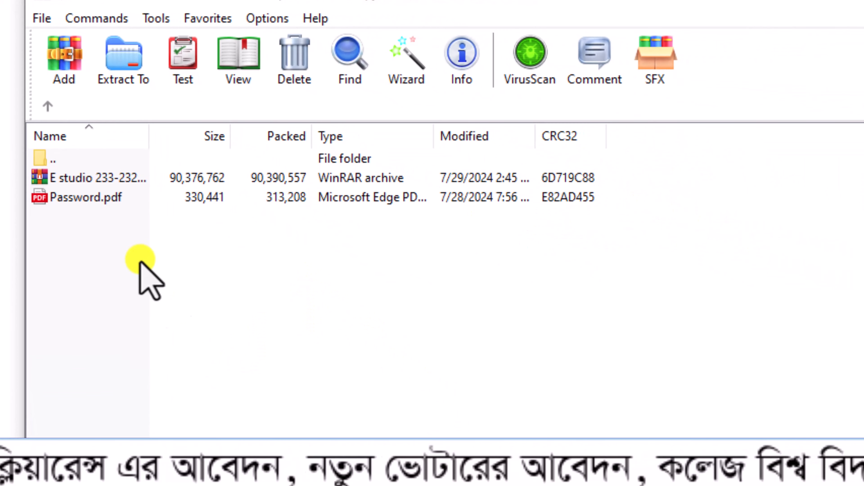
Open the nested E studio 233-232-233p-242-288-283p.rar, dismiss the purchase notice, and select the disc image in its folder.
left_click(75, 180)
double_click(90, 182)
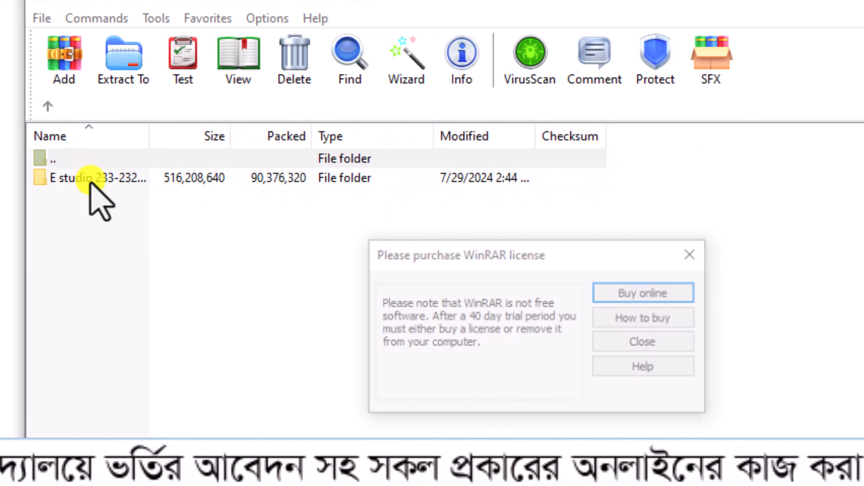
left_click(642, 342)
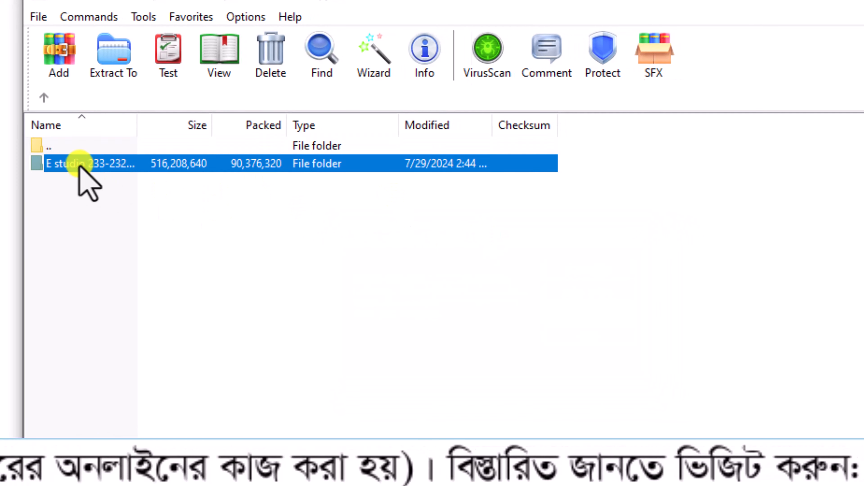
double_click(78, 166)
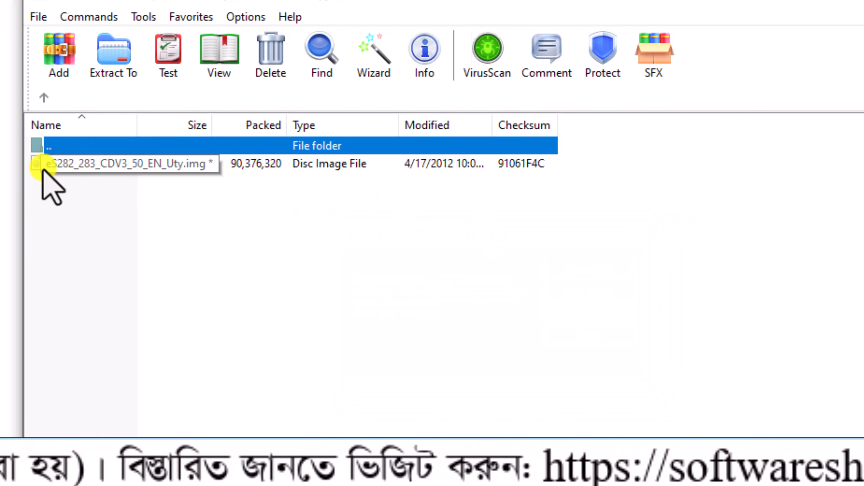
left_click(38, 164)
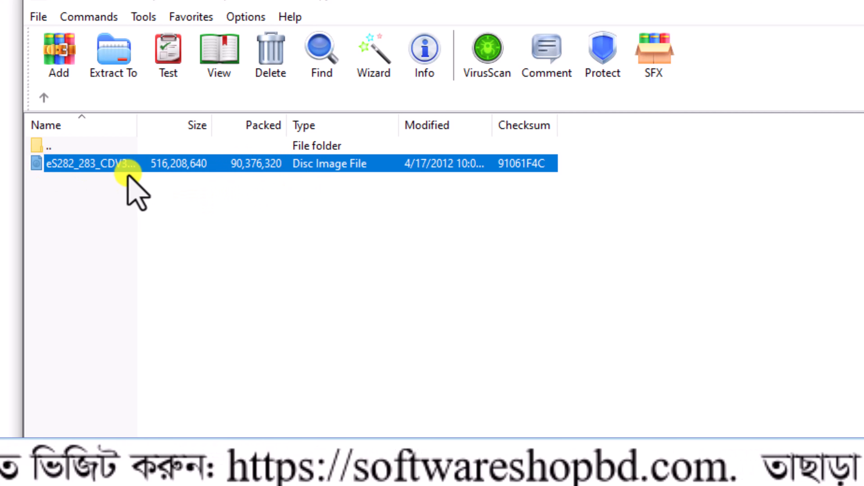
left_click_drag(125, 170, 70, 167)
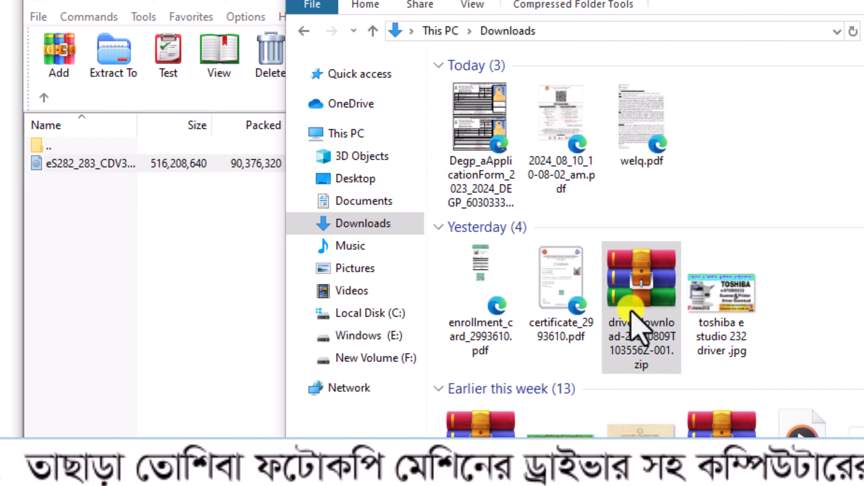
Reopen the downloaded zip and open the nested archive's eS282_283_CDV3_50_EN_Uty.img disc image, entering the archive password.
double_click(582, 363)
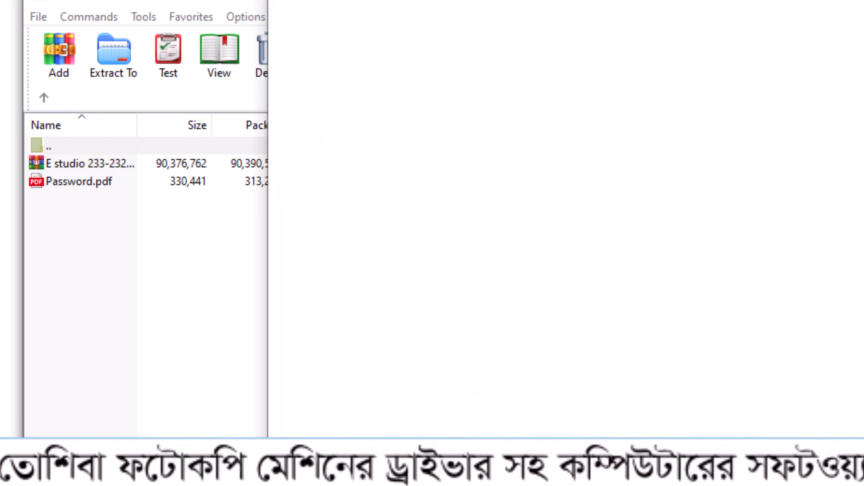
left_click(49, 184)
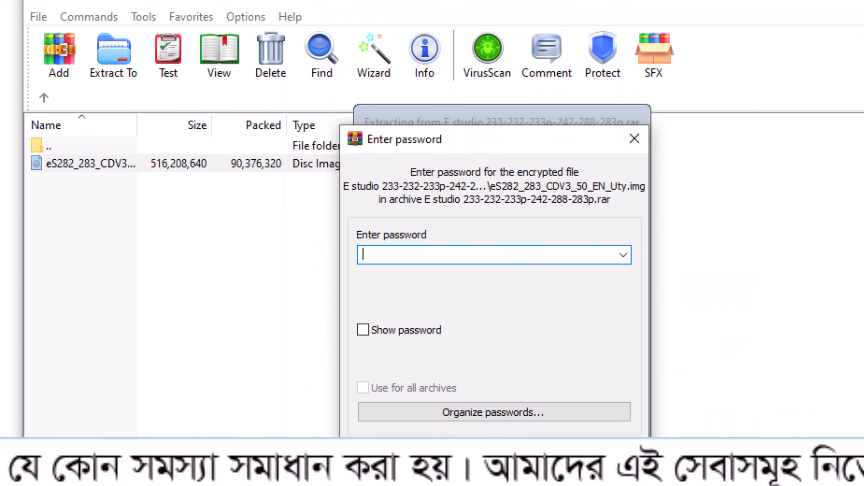
key("ctrl+v")
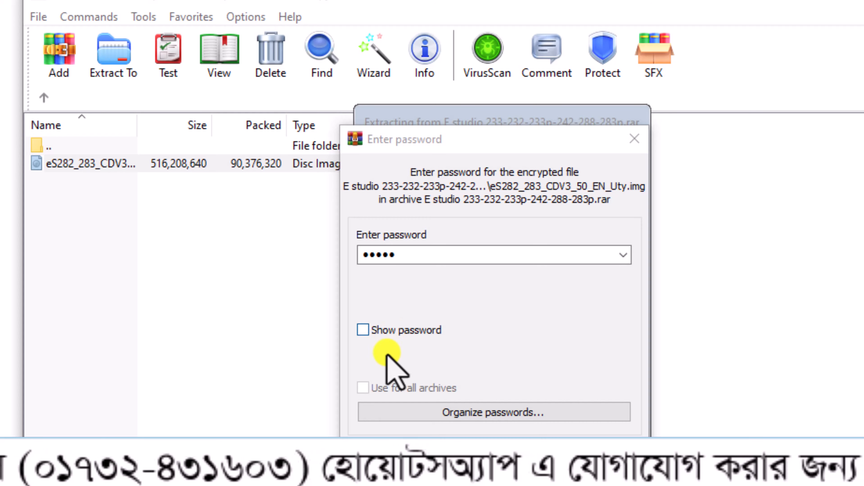
left_click(400, 454)
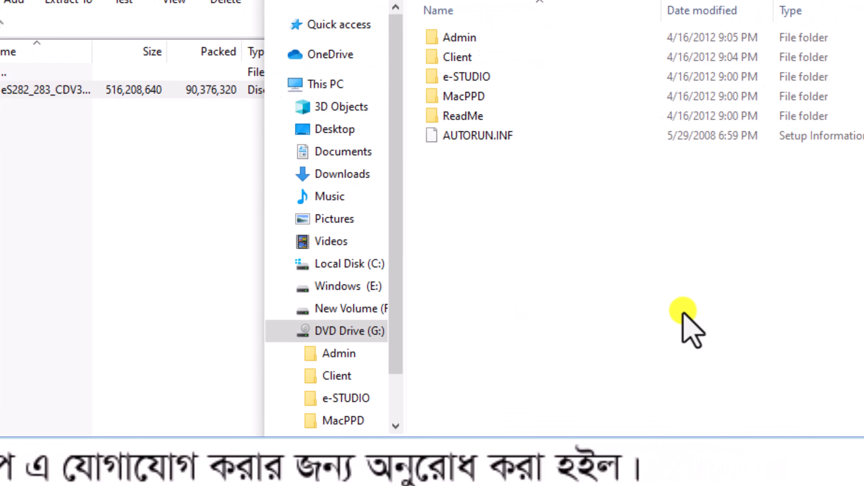
Open the e-STUDIO folder on the mounted e-STUDIO Client disc and run Setup.exe.
left_click(491, 77)
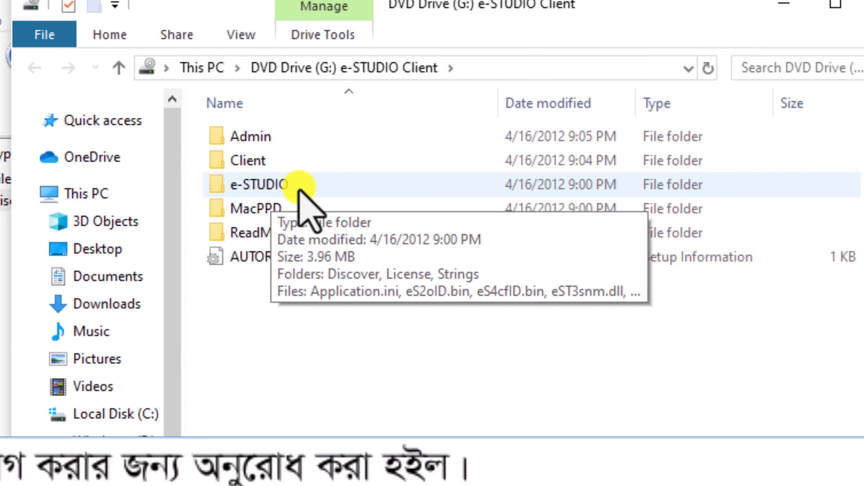
double_click(367, 160)
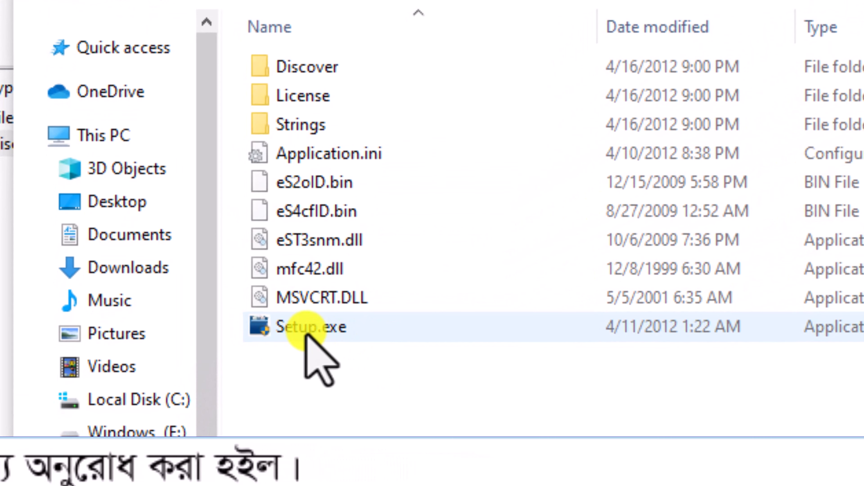
left_click(306, 330)
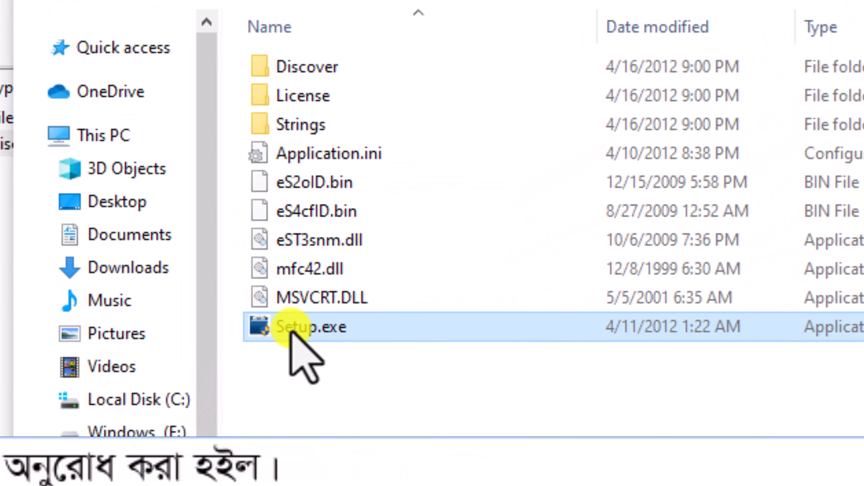
double_click(362, 336)
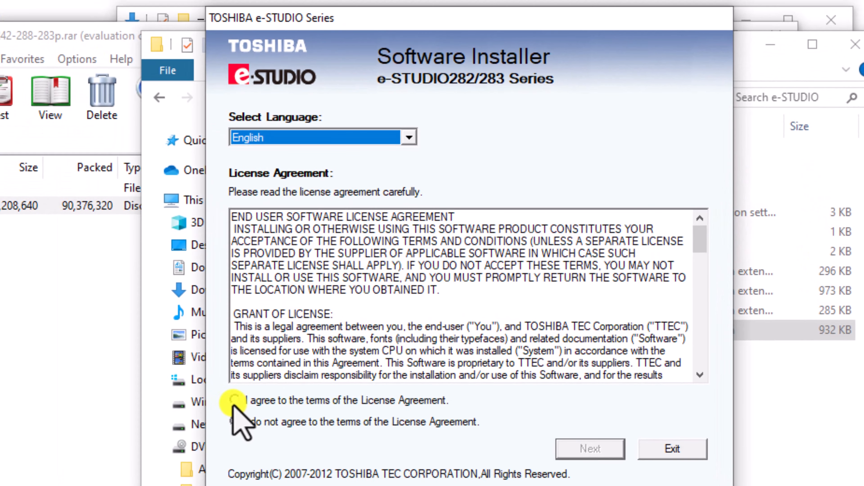
Accept the licence agreement and start the Recommended installation in the default product install path.
left_click(234, 401)
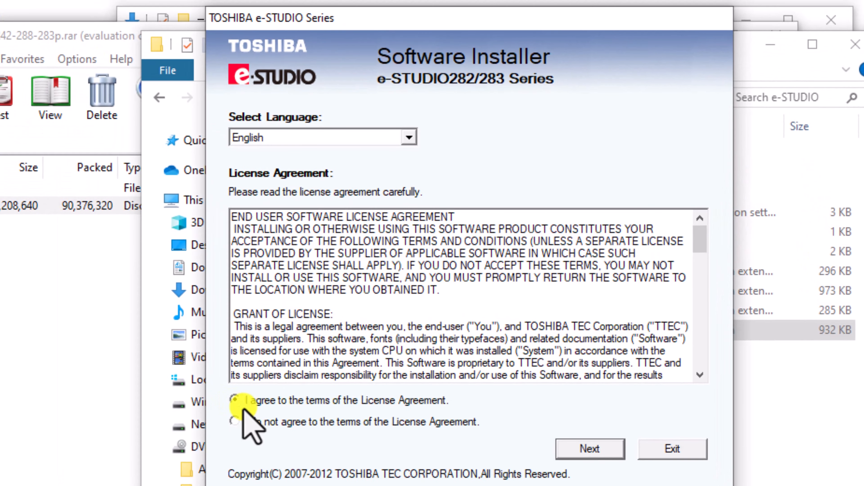
left_click(592, 450)
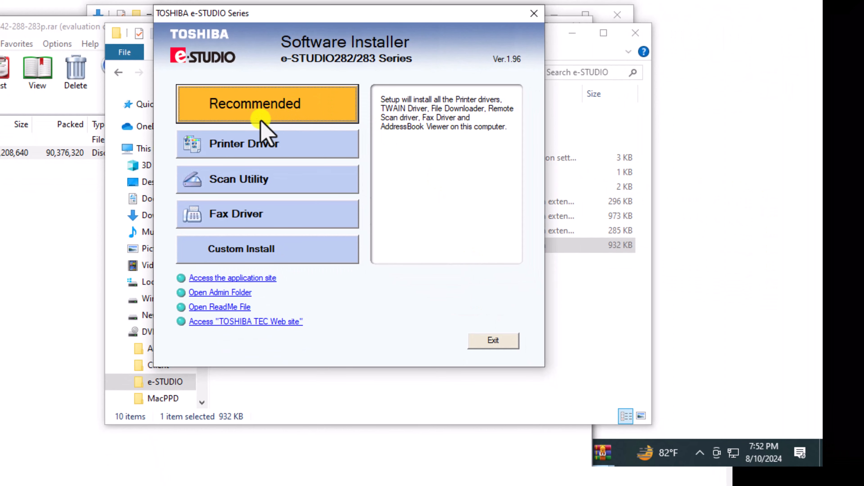
left_click(286, 106)
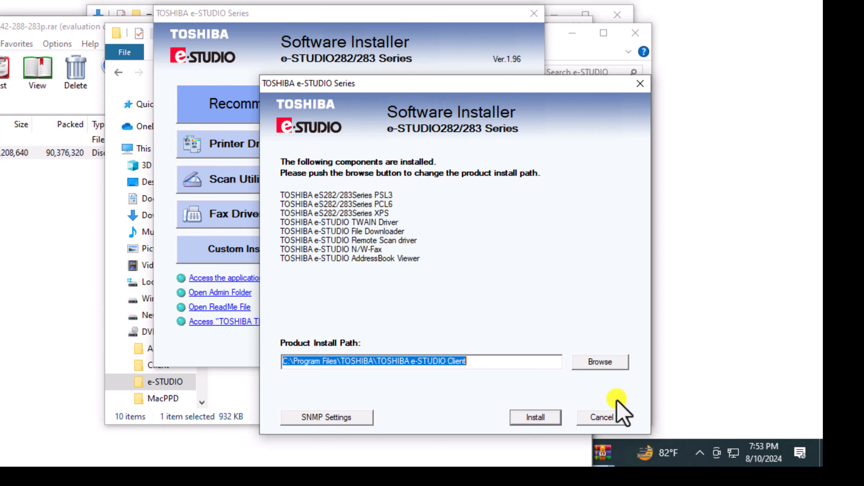
left_click(544, 418)
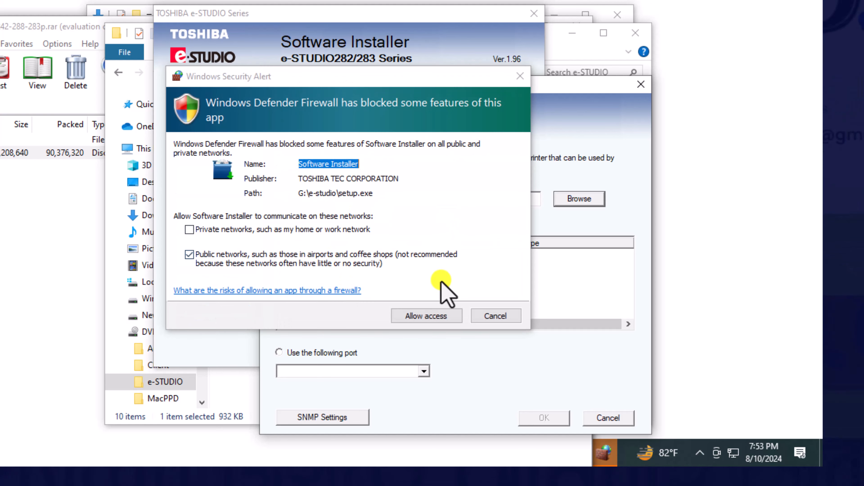
Allow Software Installer through the firewall on public networks and confirm LPT1: as the printer port.
left_click(423, 317)
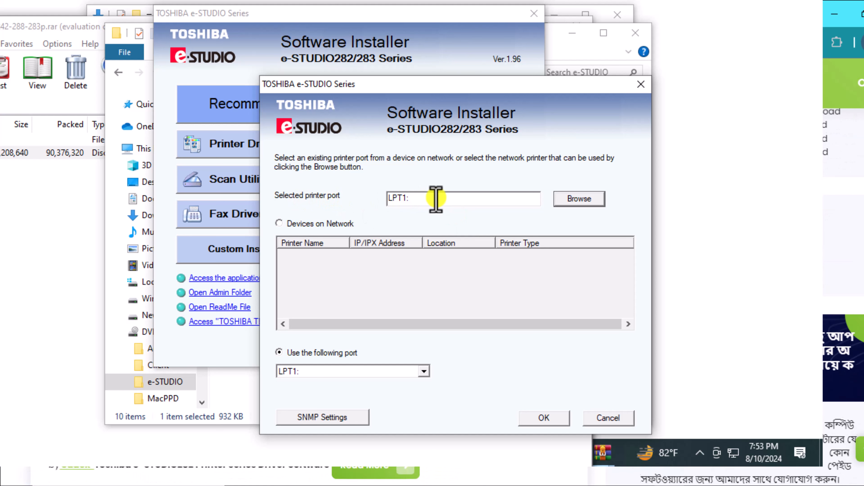
left_click(424, 198)
double_click(423, 198)
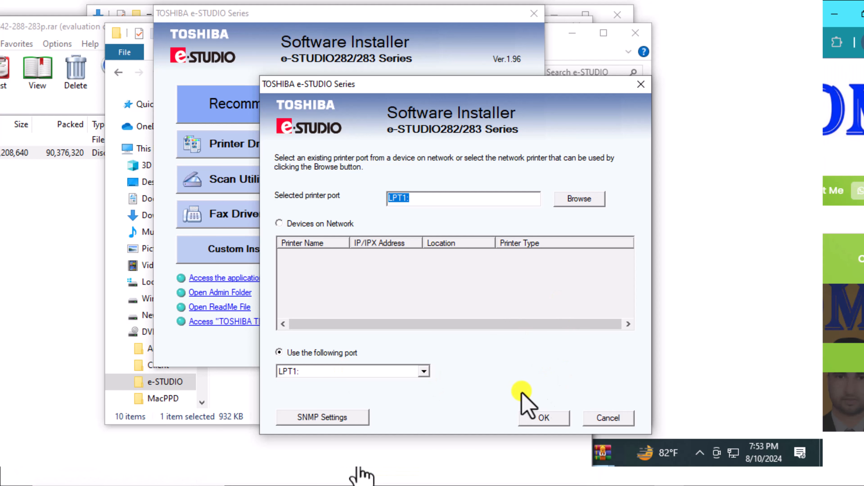
left_click(545, 418)
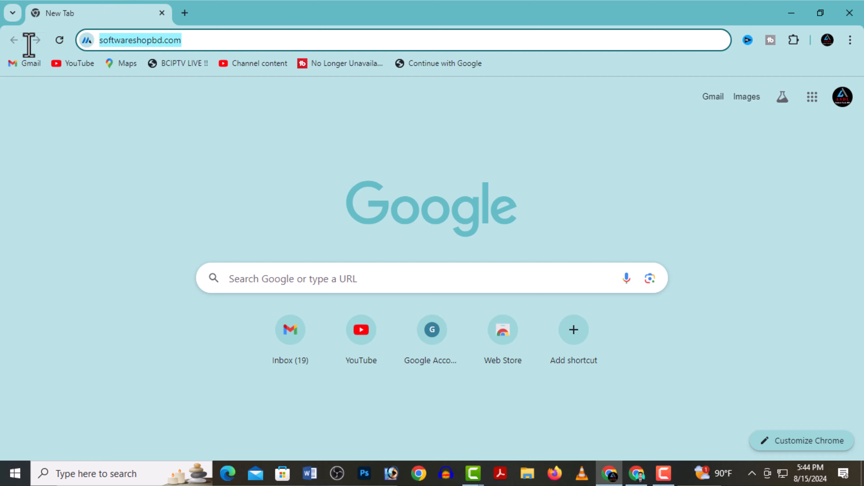
Open softwareshopbd.com in the browser and search the site for 233p.
type("sof")
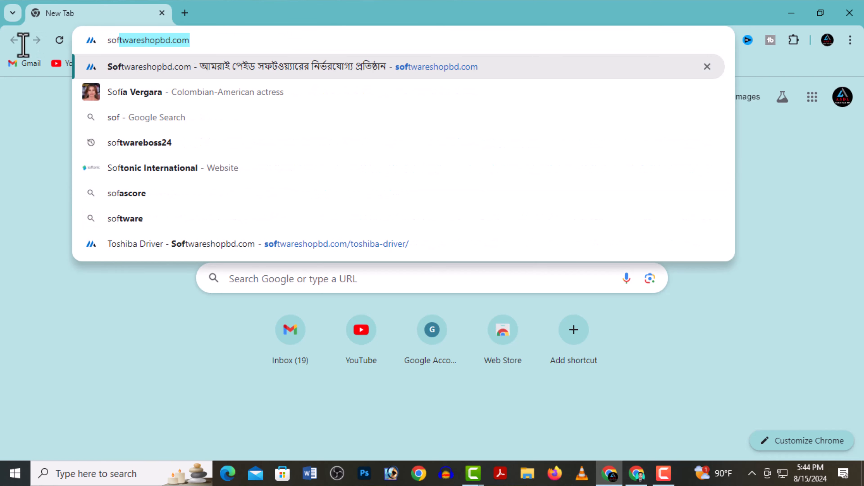
key("Return")
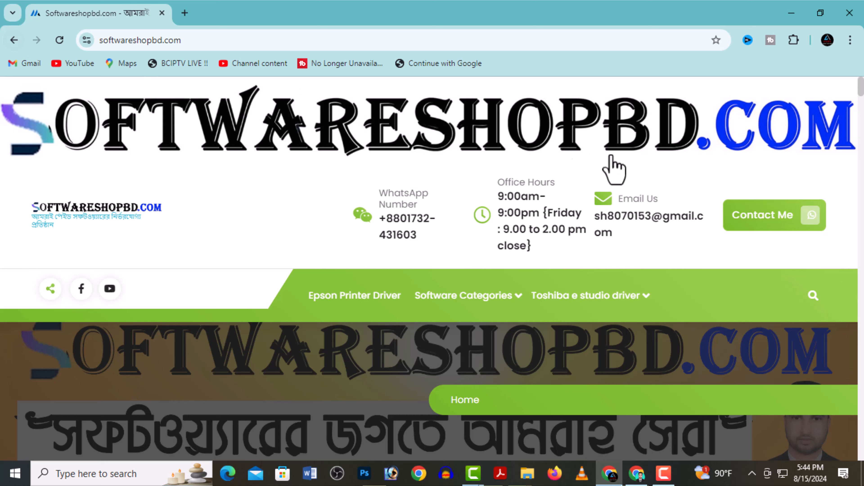
left_click(811, 298)
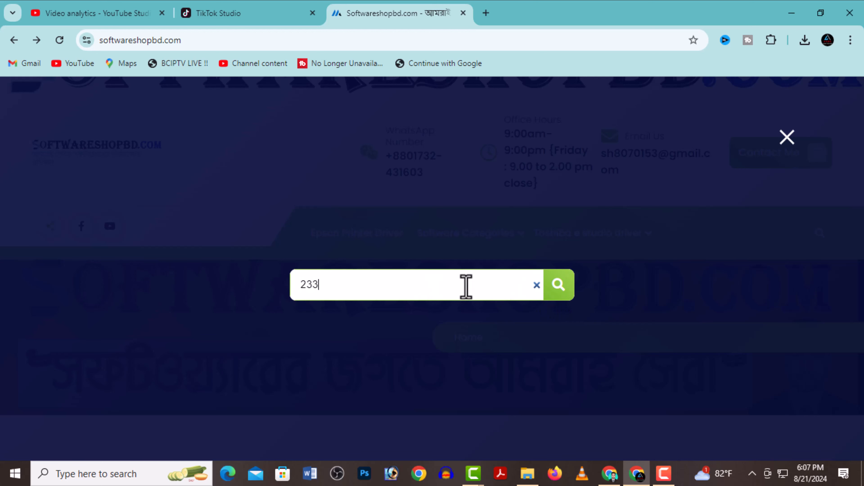
left_click(558, 290)
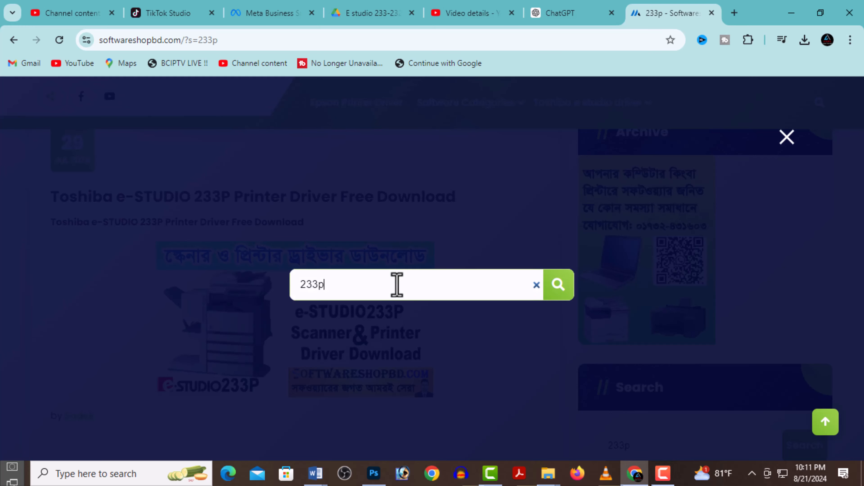
left_click(558, 290)
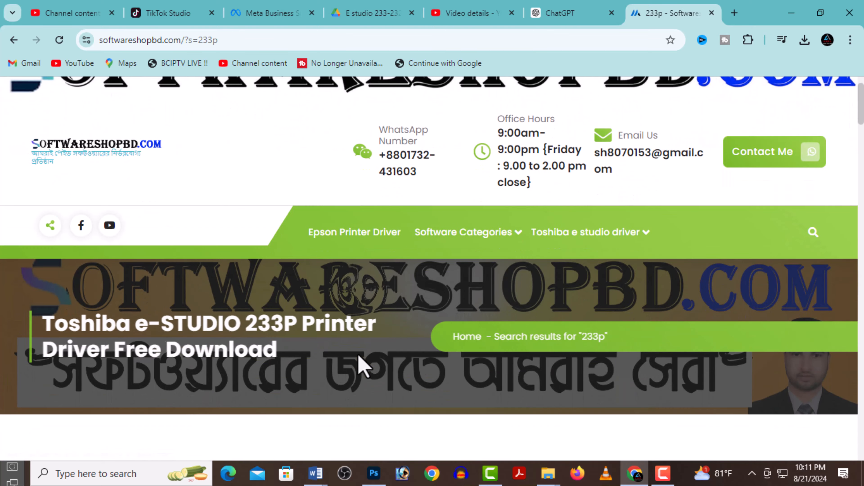
Open the full Toshiba e-STUDIO 233P Printer Driver Free Download post and go to its Download Now section.
scroll(362, 366, "down", 10)
scroll(365, 366, "down", 1)
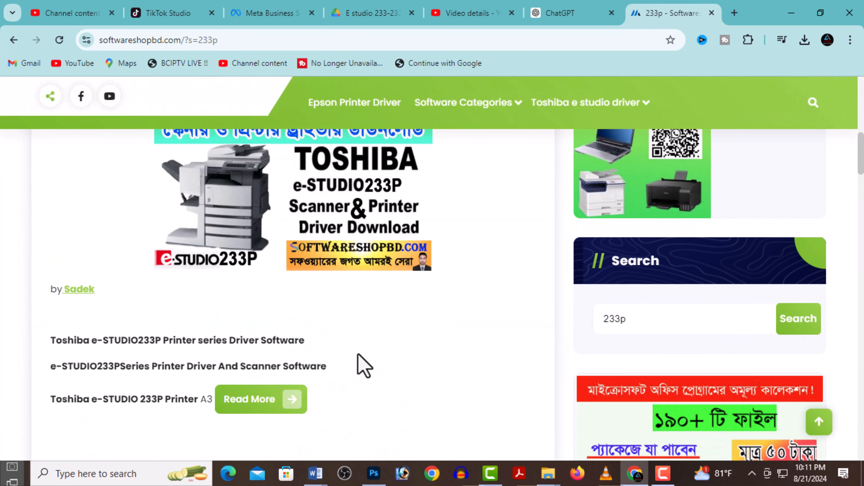
left_click(268, 402)
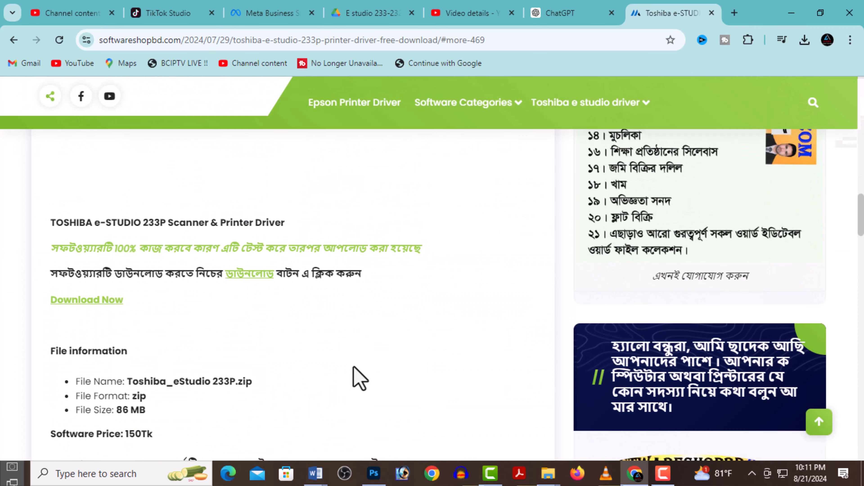
scroll(334, 296, "up", 1)
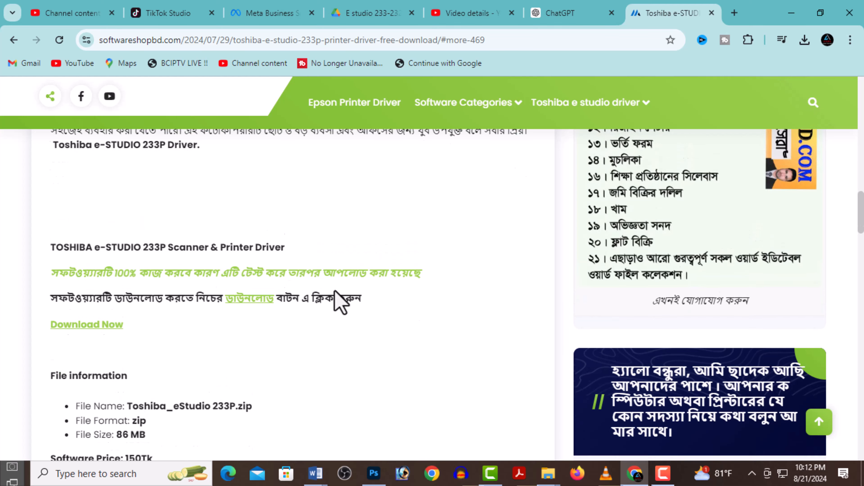
Open the Google Drive download folder linked in the Toshiba e-STUDIO 233P driver post.
scroll(337, 300, "up", 4)
scroll(337, 300, "down", 5)
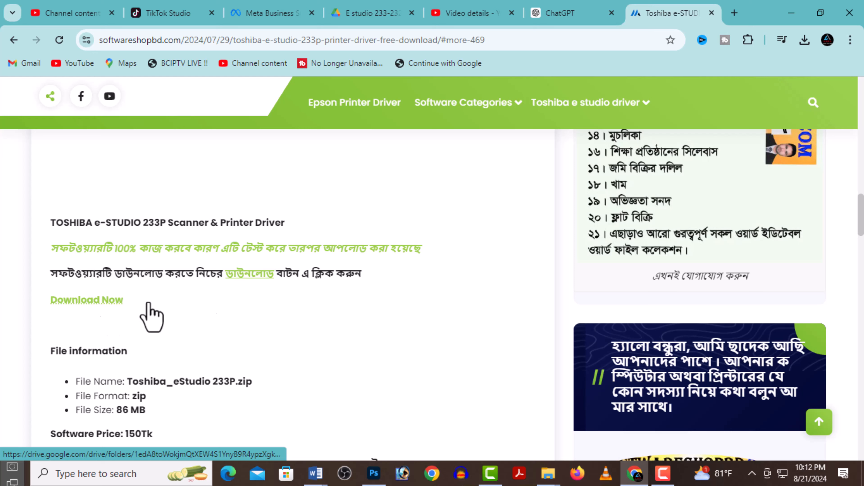
left_click(255, 274)
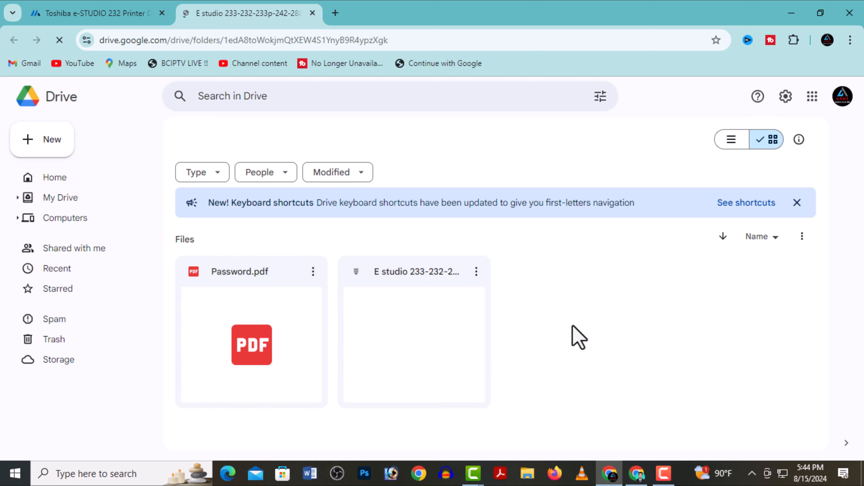
Download Password.pdf and the E studio 233-232-233p driver file together from the Drive folder, and return to the e-STUDIO 232 driver post.
left_click_drag(572, 324, 287, 347)
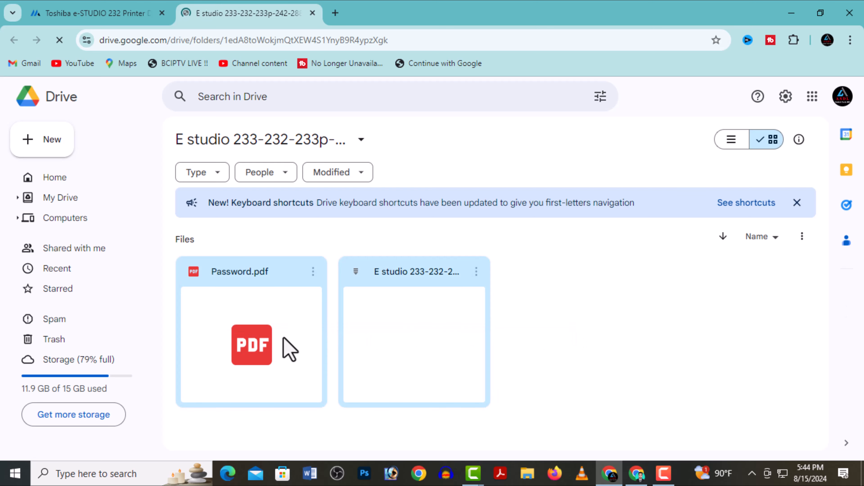
right_click(389, 350)
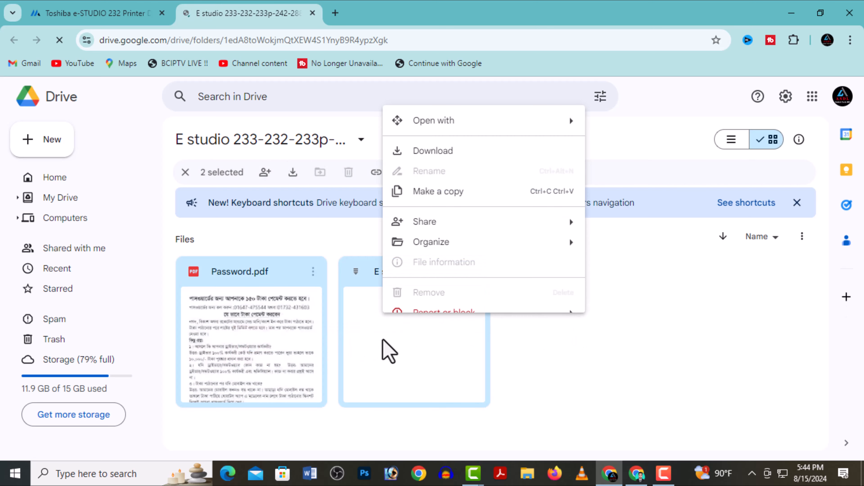
left_click(468, 160)
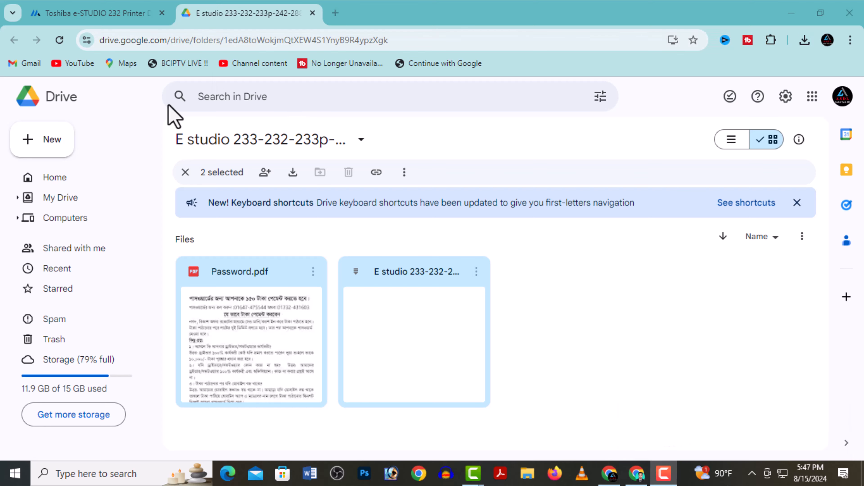
left_click(122, 15)
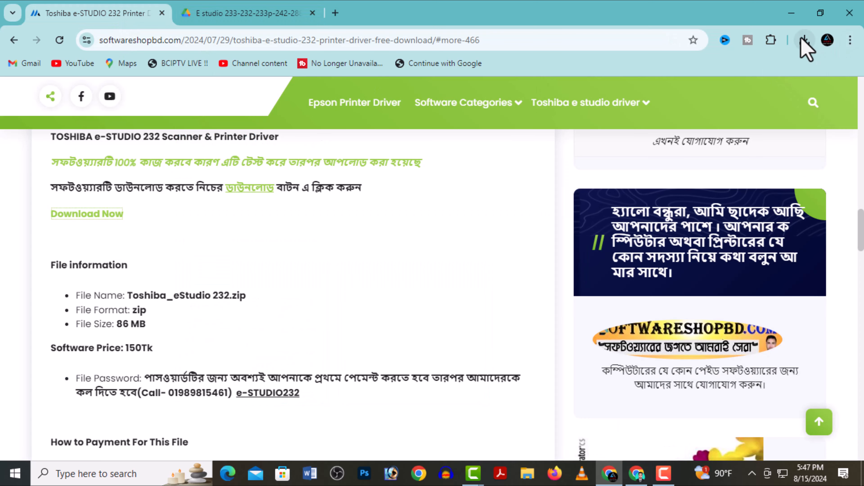